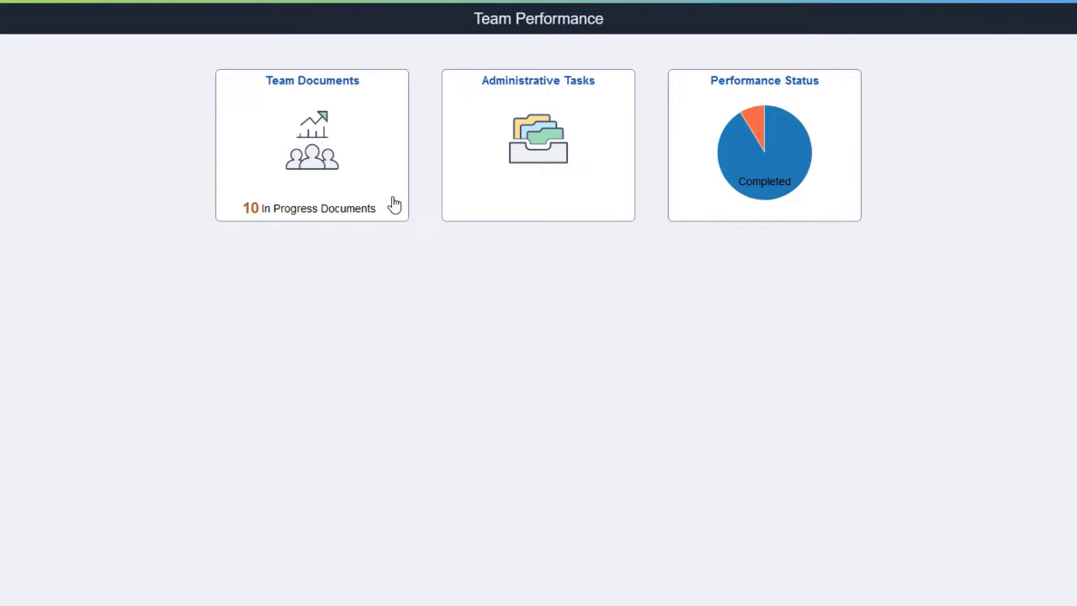
Step: Open the team's performance documents list in Performance Management
{"action": "left_click", "coordinate": [394, 204]}
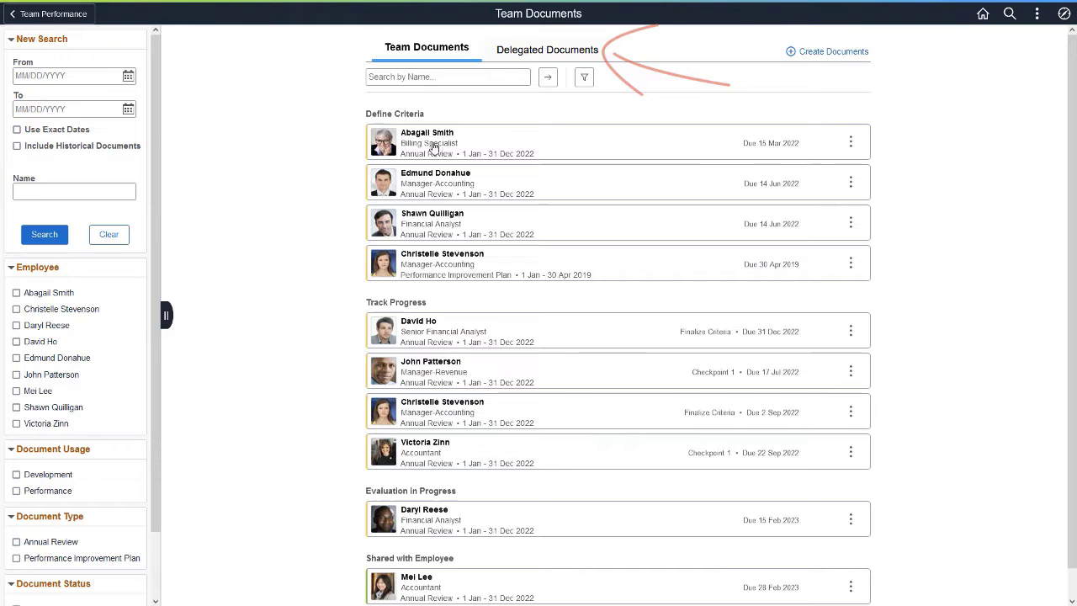
Step: Open the billing specialist's performance document, then show and dismiss the competency's action list
{"action": "left_click", "coordinate": [429, 133]}
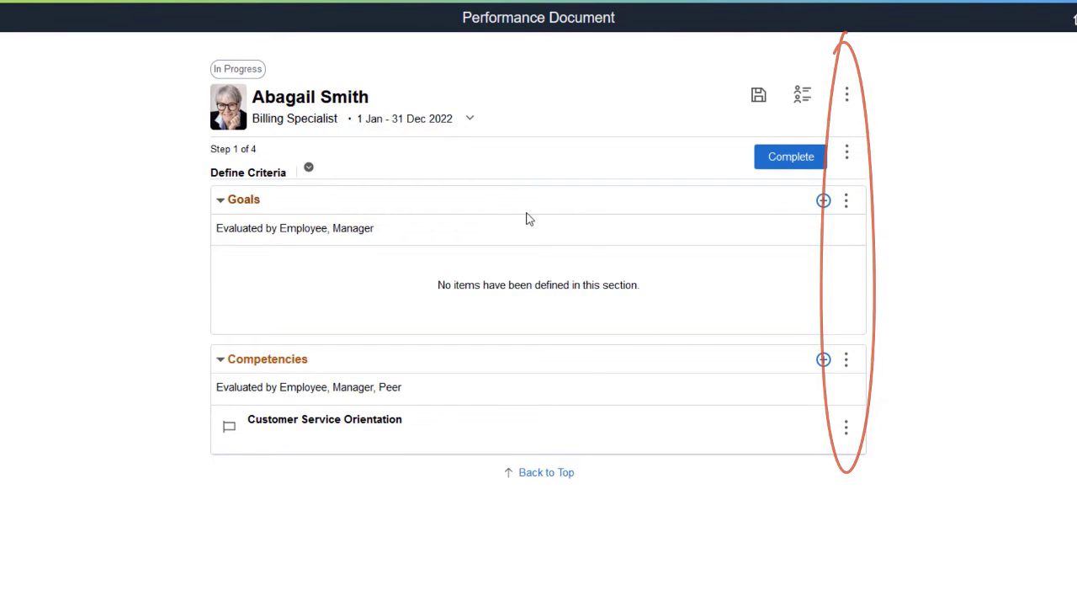
{"action": "left_click", "coordinate": [845, 427]}
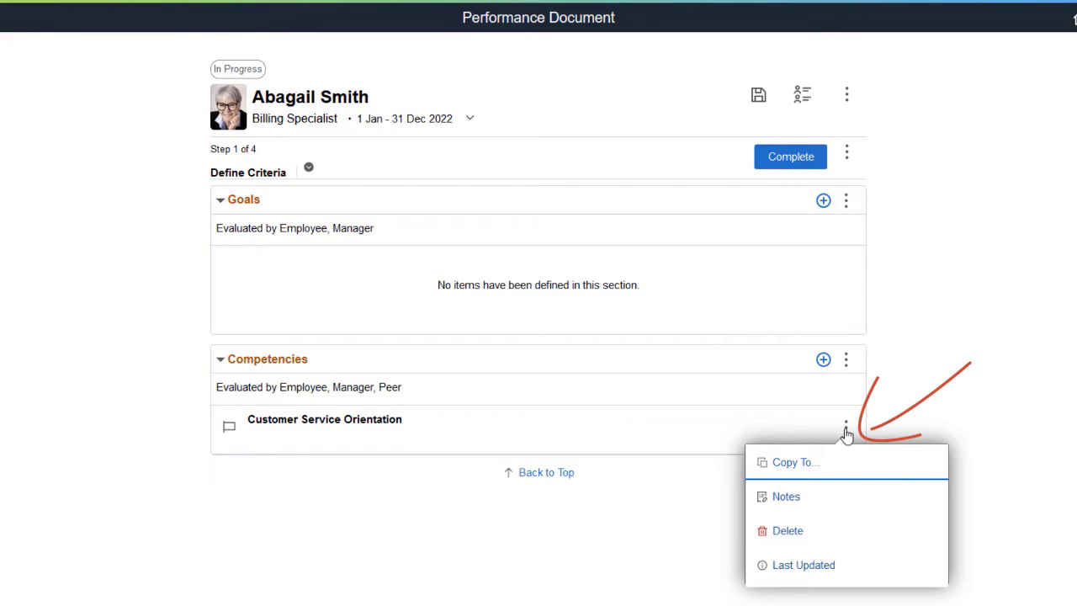
{"action": "left_click", "coordinate": [844, 423]}
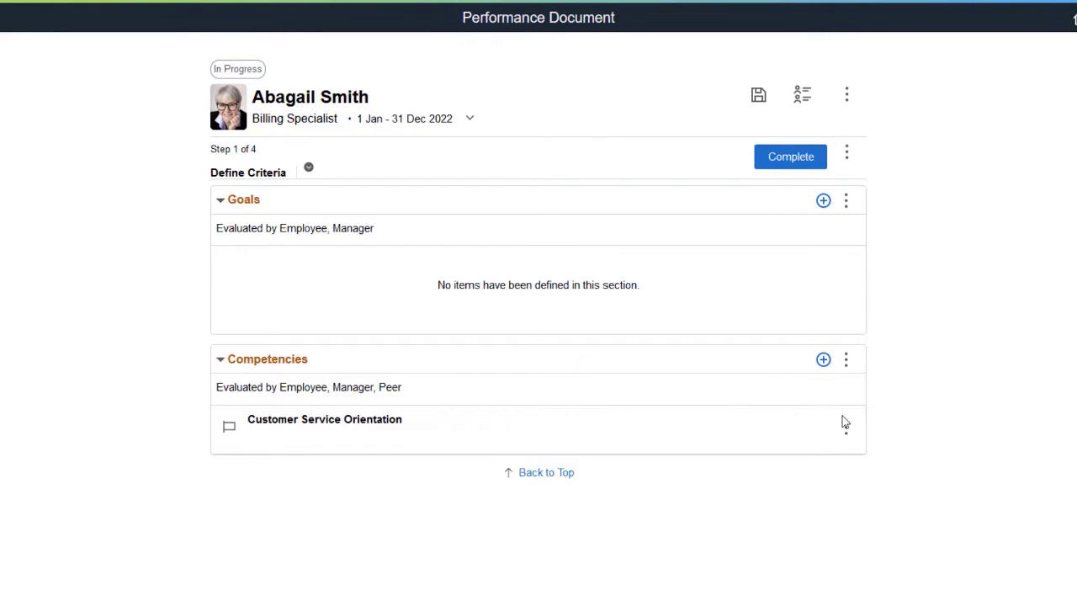
Step: Add the predefined goals Automate business process and Communicate quarterly alliance results
{"action": "left_click", "coordinate": [822, 202]}
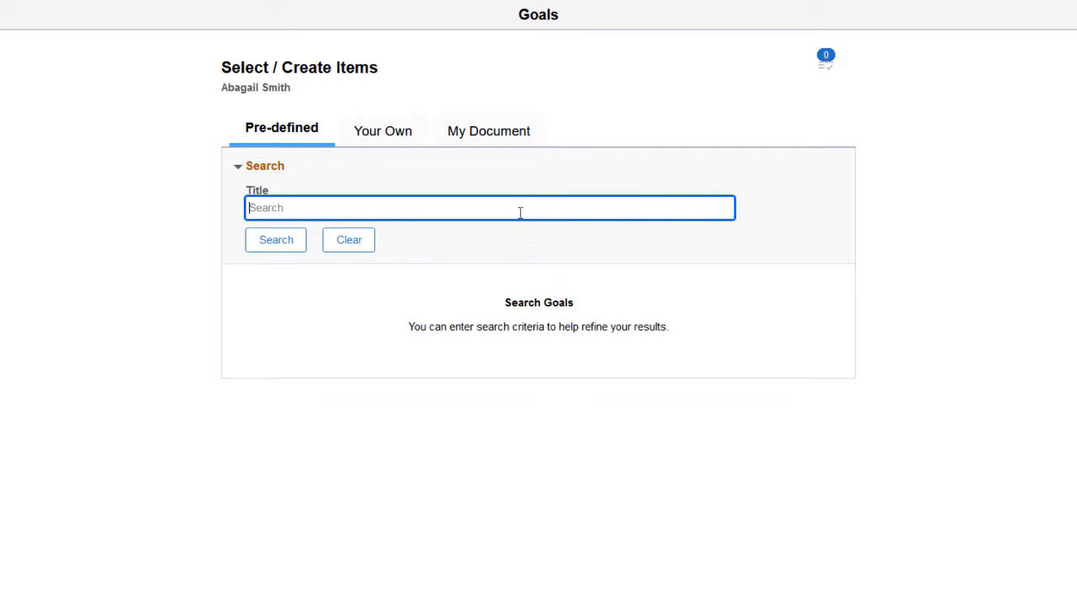
{"action": "left_click", "coordinate": [272, 240]}
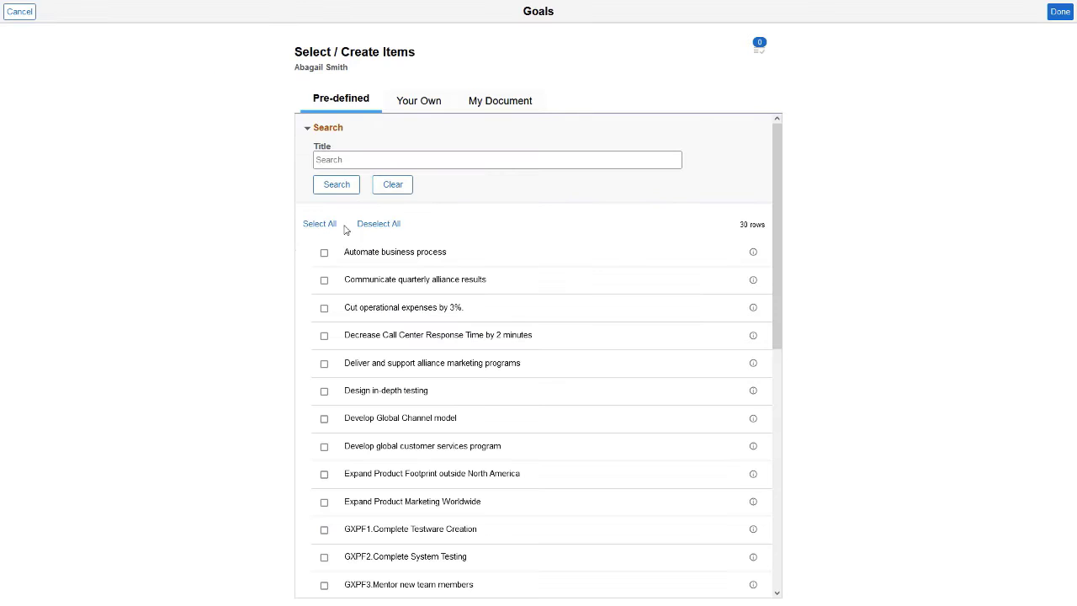
{"action": "left_click", "coordinate": [324, 252]}
{"action": "left_click", "coordinate": [324, 280]}
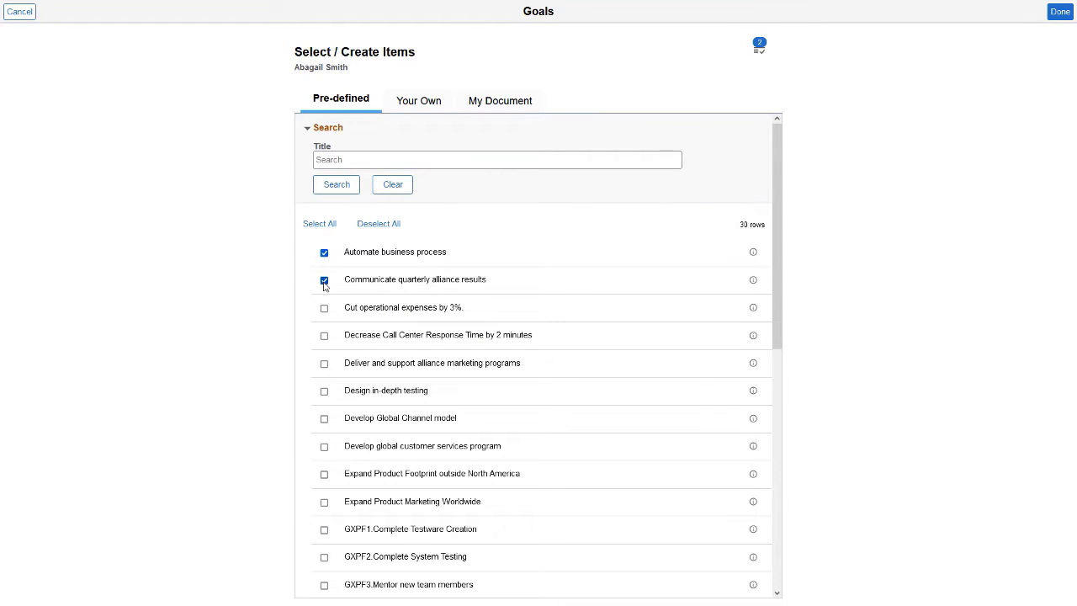
{"action": "left_click", "coordinate": [1059, 12]}
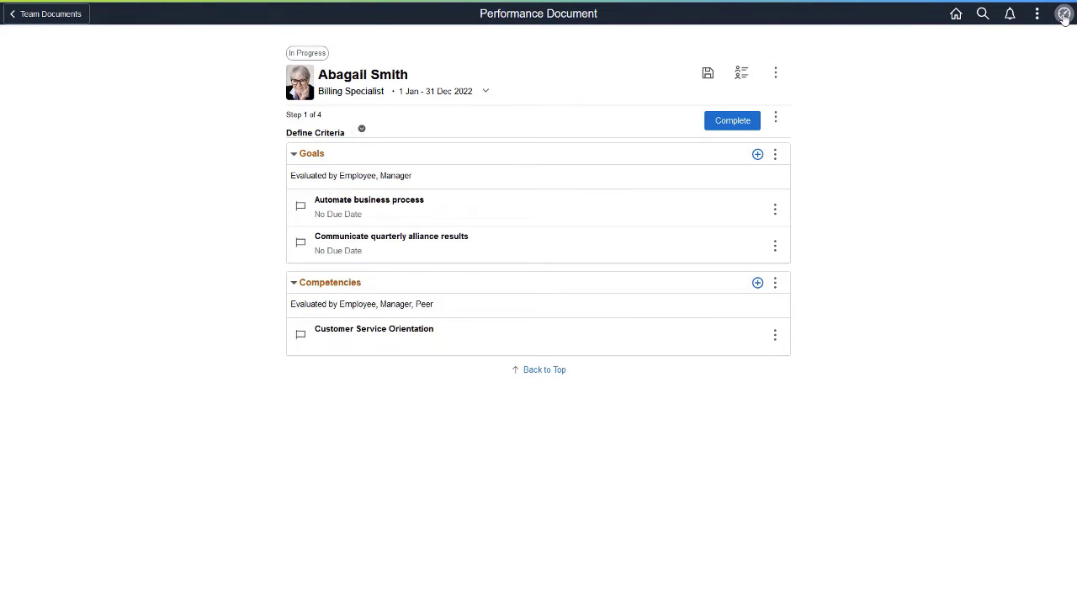
Step: Complete Define Criteria so the document advances to Checkpoint 1
{"action": "left_click", "coordinate": [732, 120]}
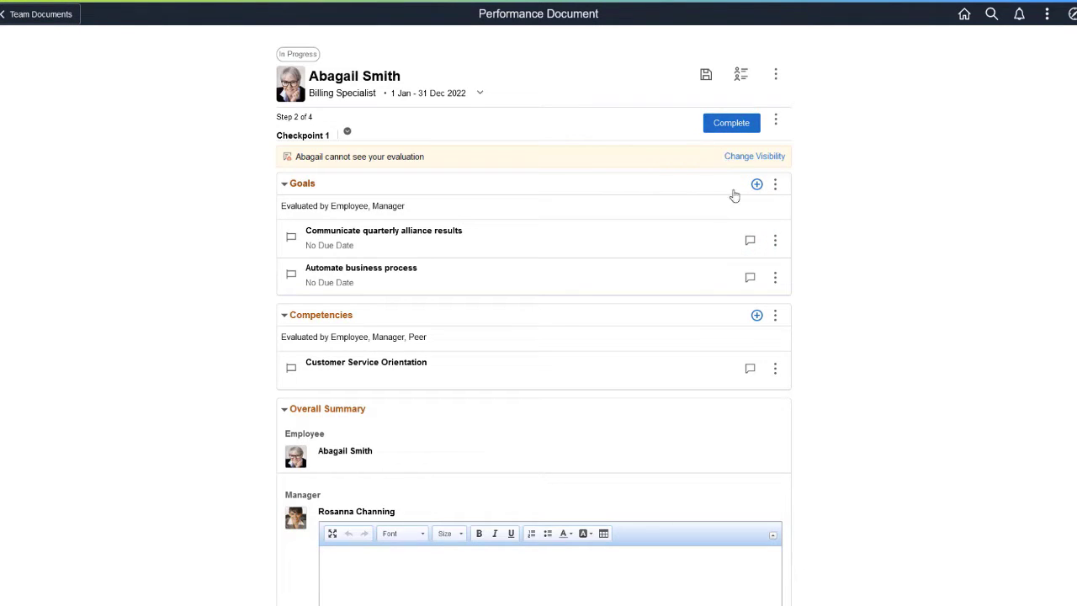
Step: Rate the quarterly alliance results goal Meets Expectations, with a short comment praising the employee
{"action": "left_click", "coordinate": [750, 240]}
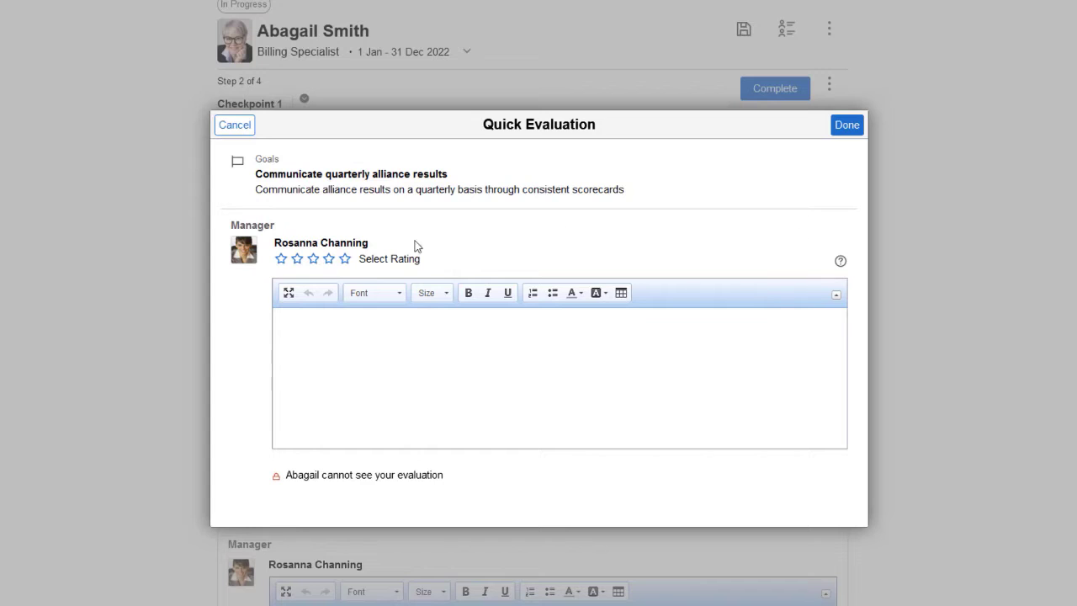
{"action": "left_click", "coordinate": [312, 259]}
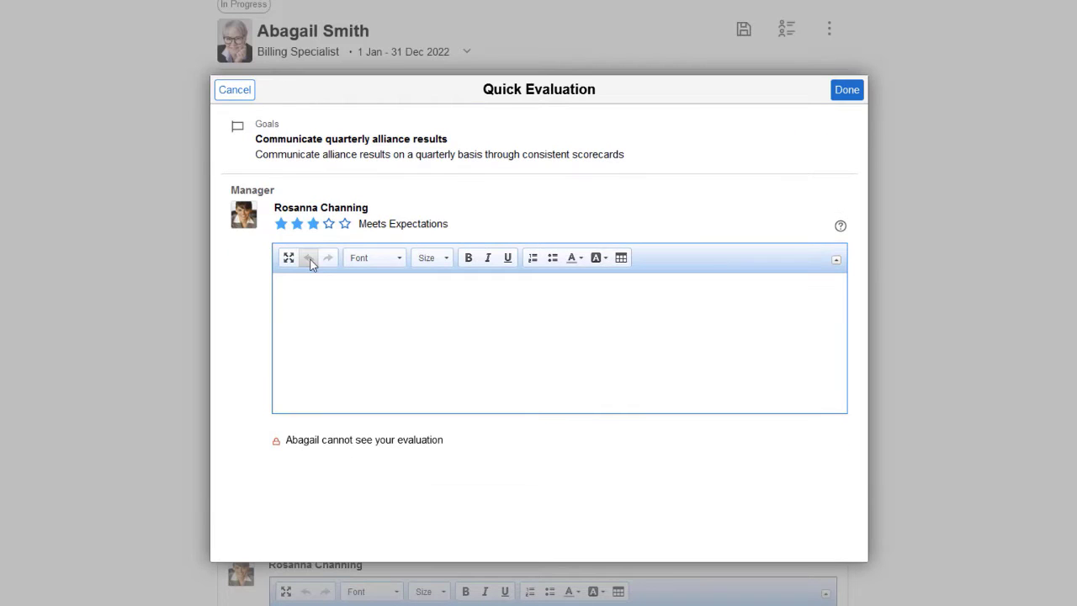
{"action": "left_click", "coordinate": [279, 286]}
{"action": "type", "text": "Abigail is doing well."}
{"action": "left_click", "coordinate": [842, 90]}
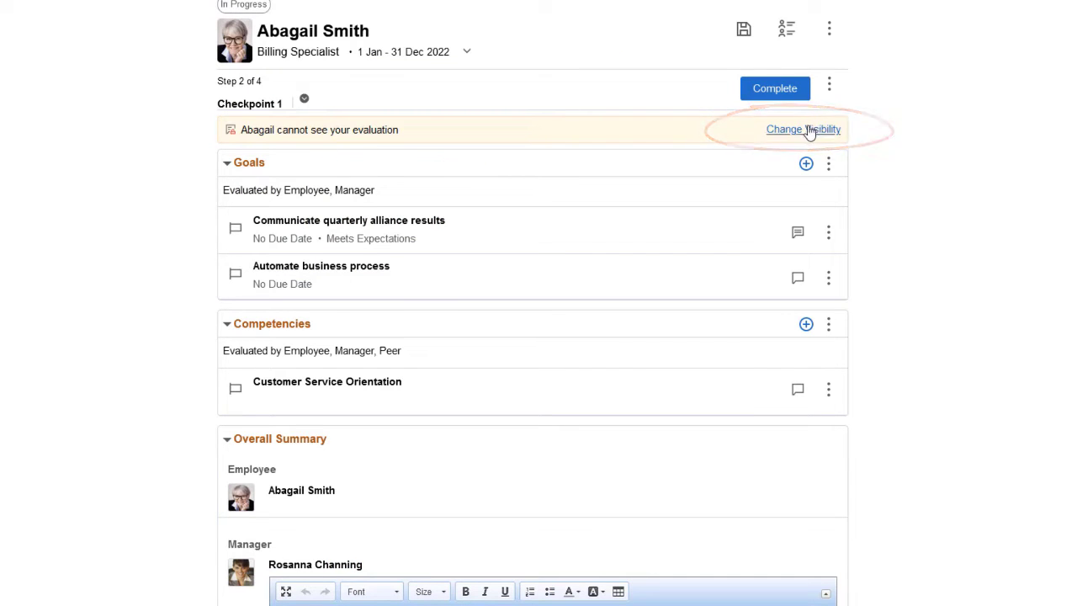
Step: Set the evaluation's visibility so the employee can see it
{"action": "left_click", "coordinate": [811, 128]}
{"action": "left_click", "coordinate": [363, 351]}
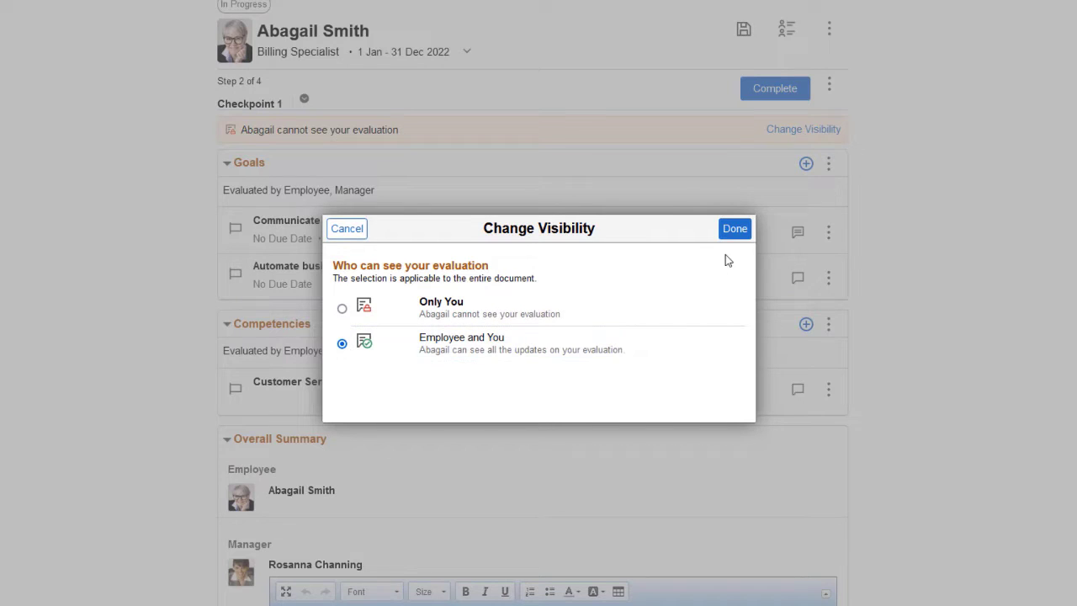
{"action": "left_click", "coordinate": [732, 229]}
Step: Advance to Finalize Criteria and complete it, confirming to continue without sharing
{"action": "left_click", "coordinate": [776, 91]}
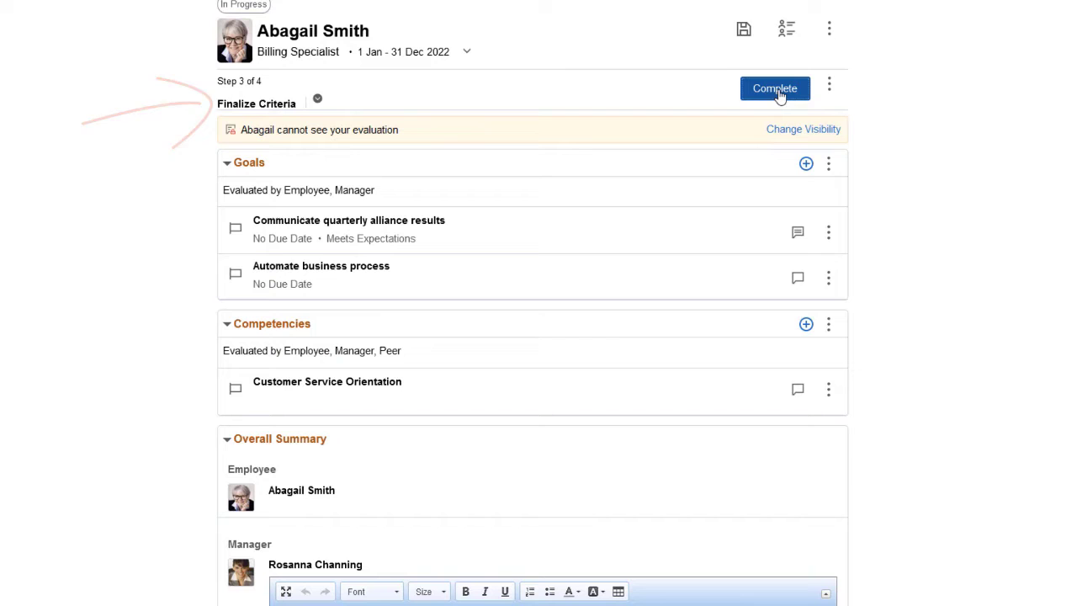
{"action": "left_click", "coordinate": [775, 90]}
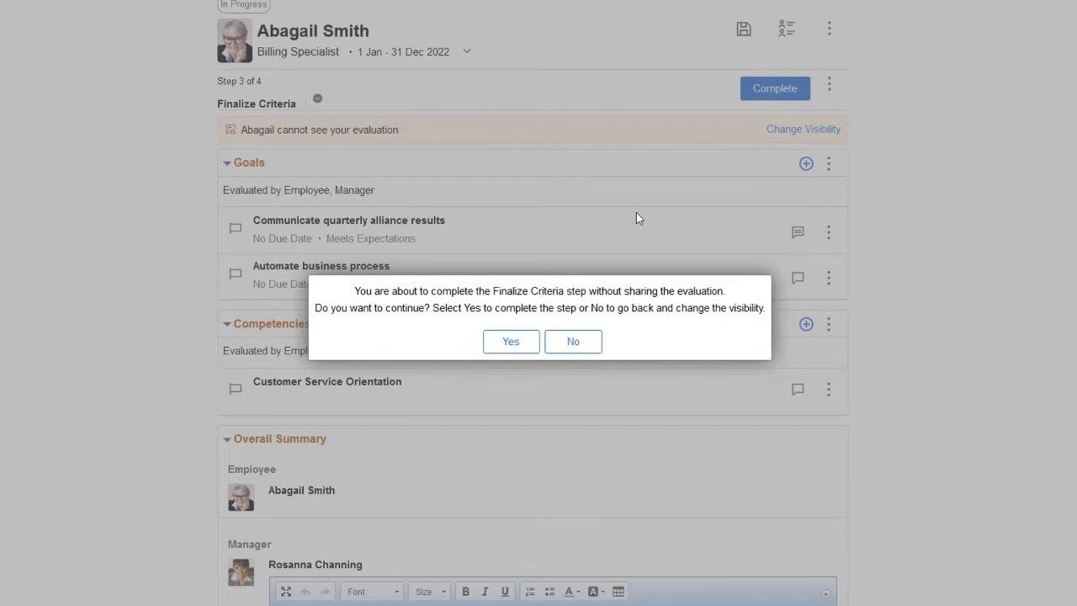
{"action": "left_click", "coordinate": [517, 345]}
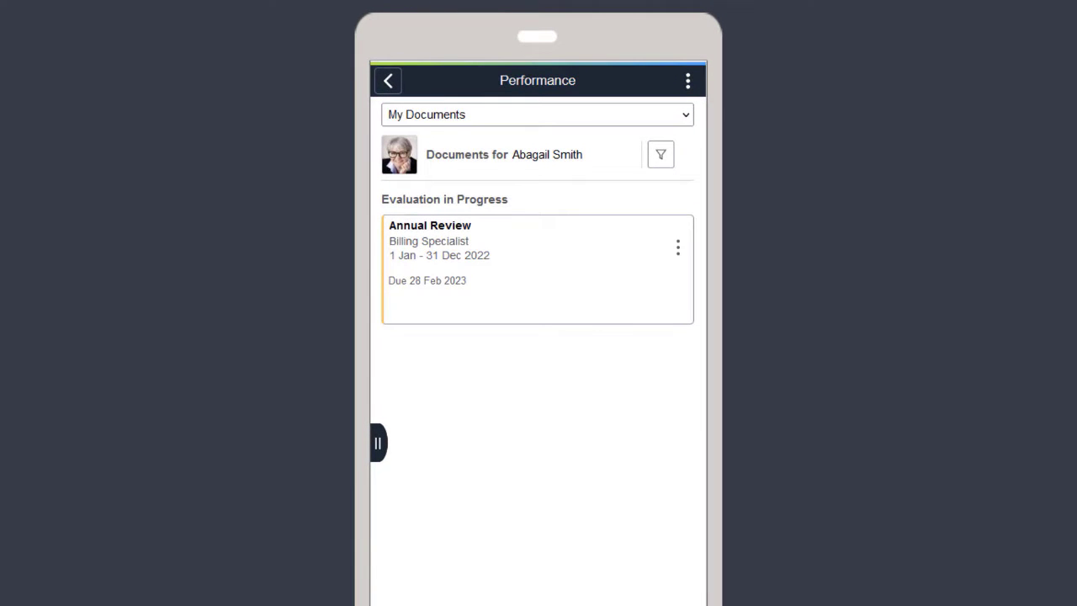
Step: Open the My Documents view dropdown to review the available document views
{"action": "left_click", "coordinate": [686, 116]}
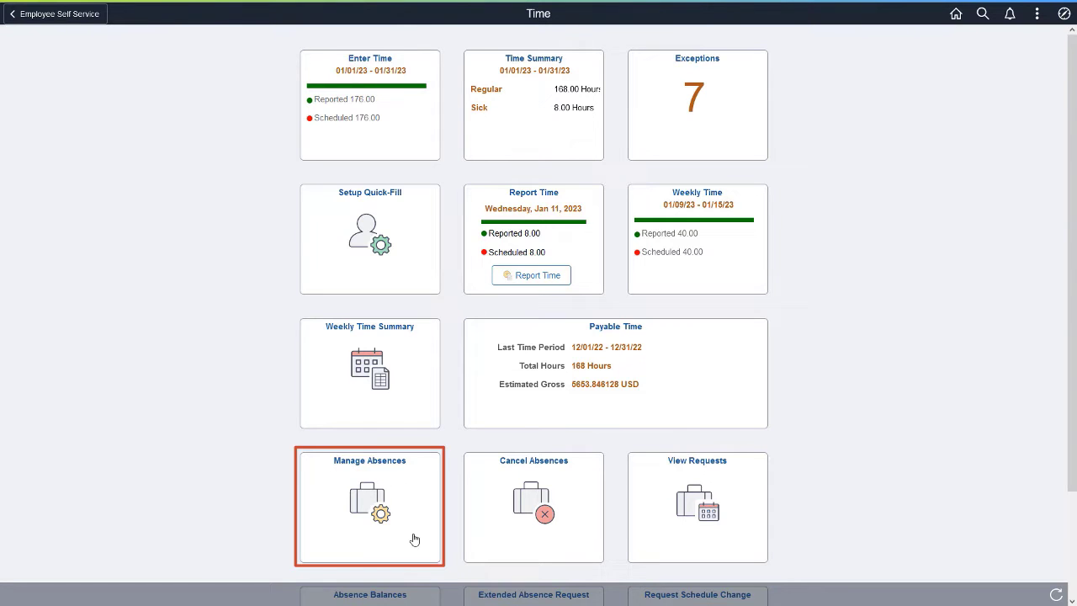
Step: Open Manage Absences, then view and close the actions for the 31-Aug-2023 sick absence
{"action": "left_click", "coordinate": [414, 539]}
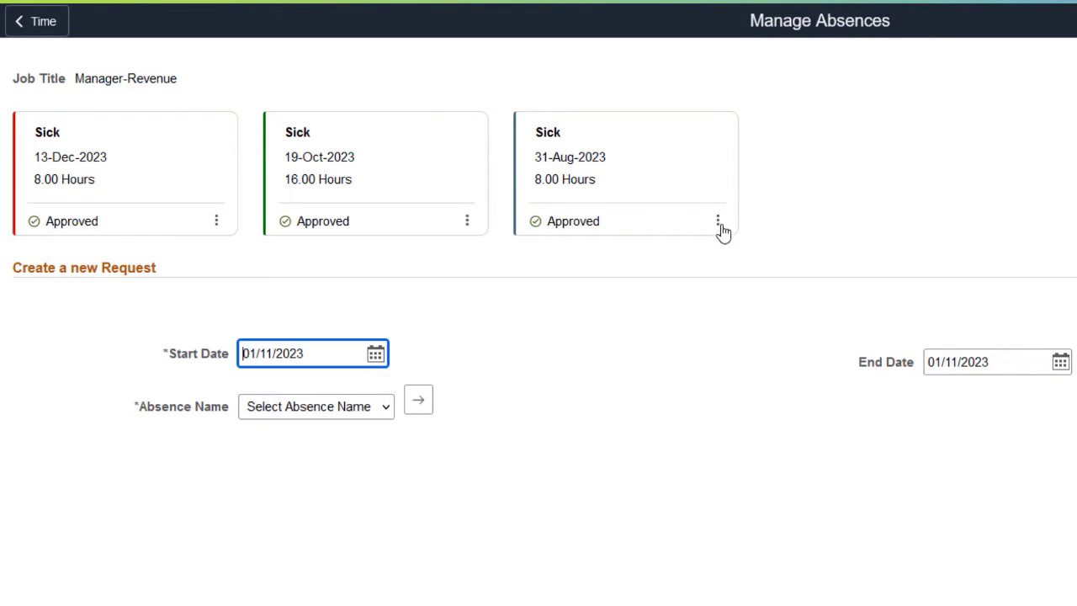
{"action": "left_click", "coordinate": [718, 222]}
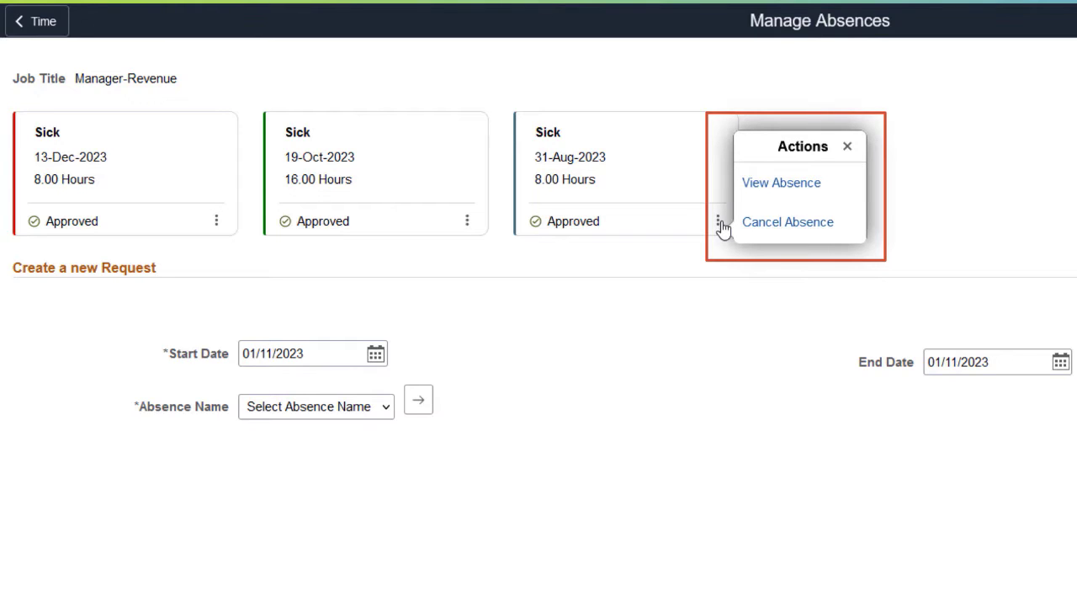
{"action": "left_click", "coordinate": [847, 147]}
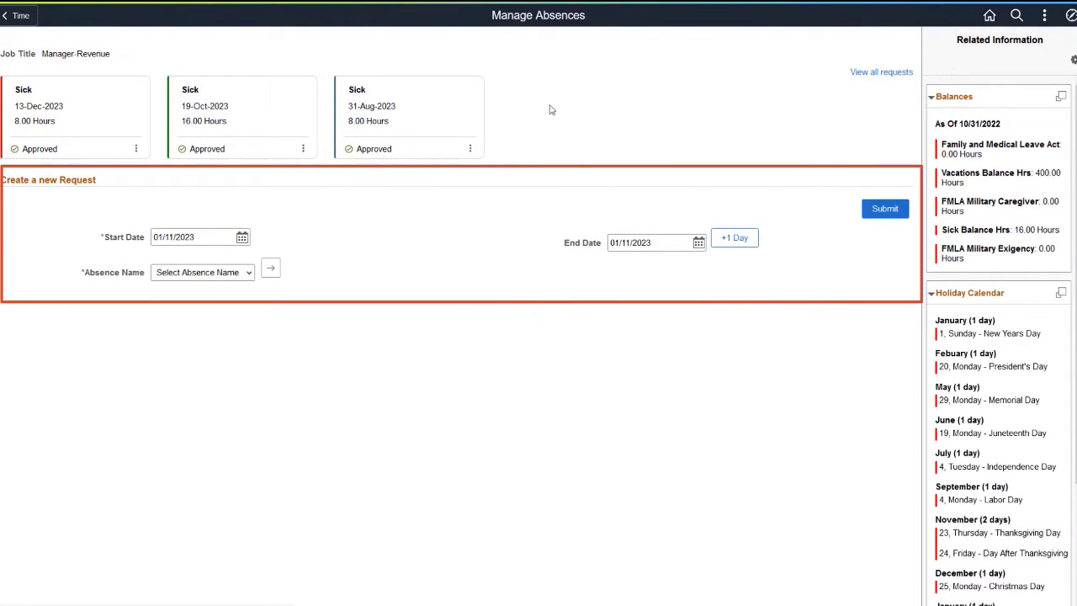
Step: Request Sick leave from January 12 to January 13, 2023 (start date plus one day)
{"action": "left_click", "coordinate": [242, 238]}
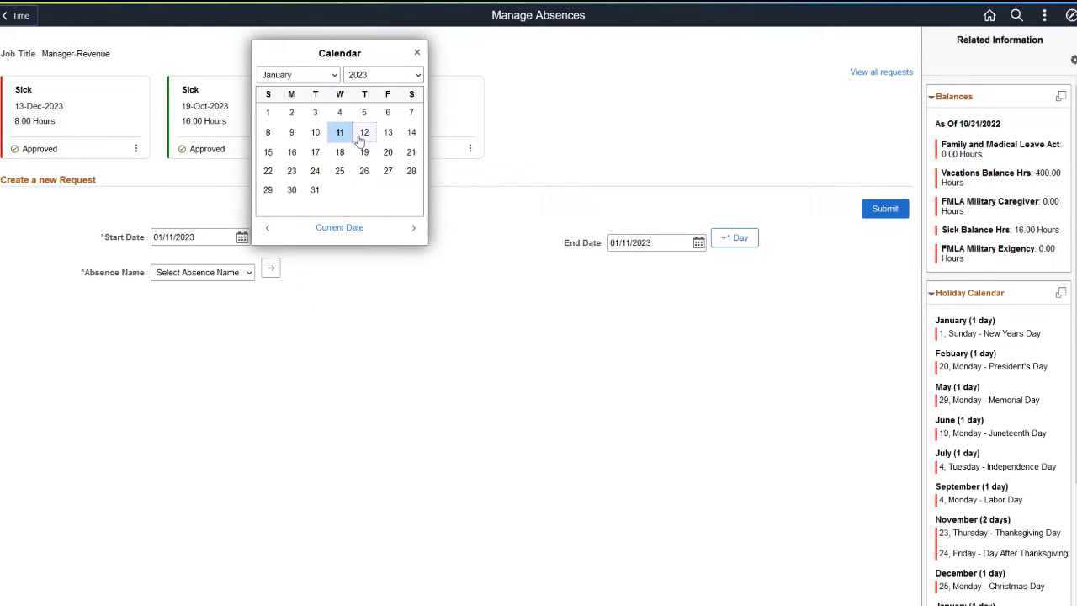
{"action": "left_click", "coordinate": [363, 133]}
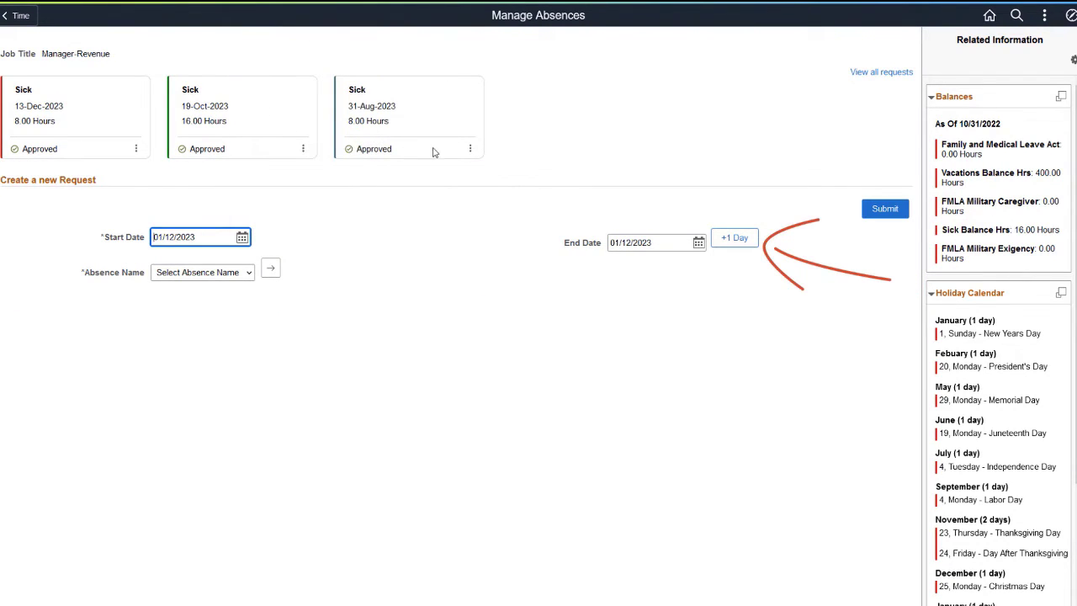
{"action": "left_click", "coordinate": [735, 239]}
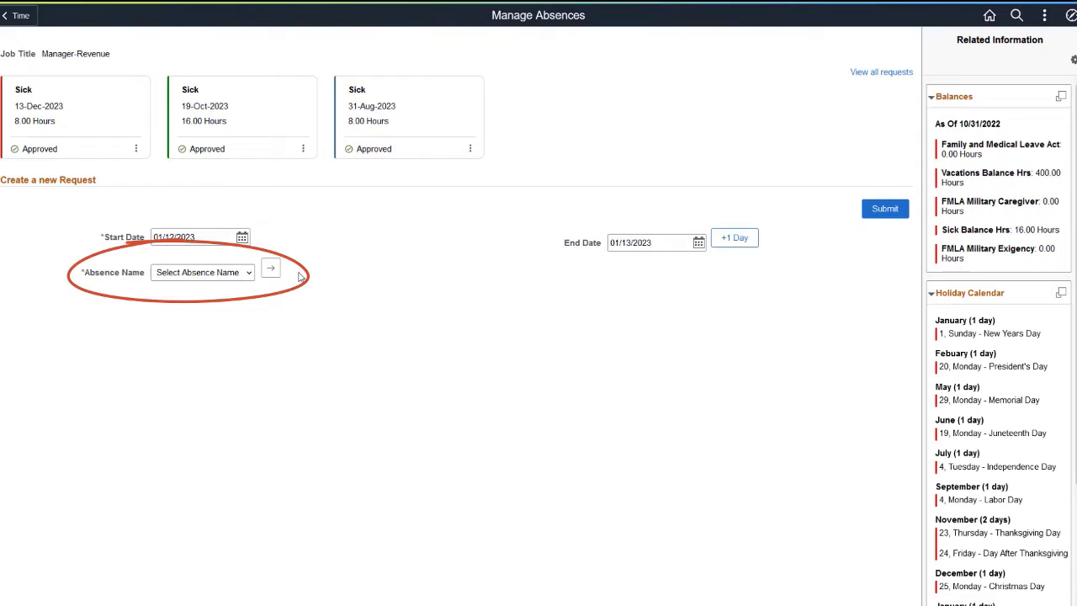
{"action": "left_click", "coordinate": [249, 276]}
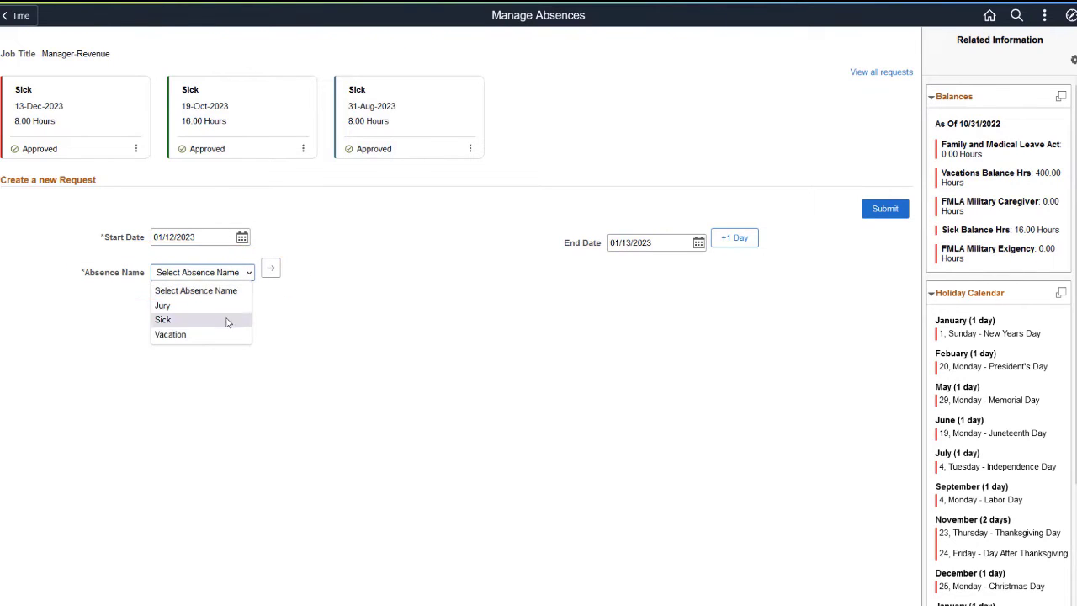
{"action": "left_click", "coordinate": [228, 320]}
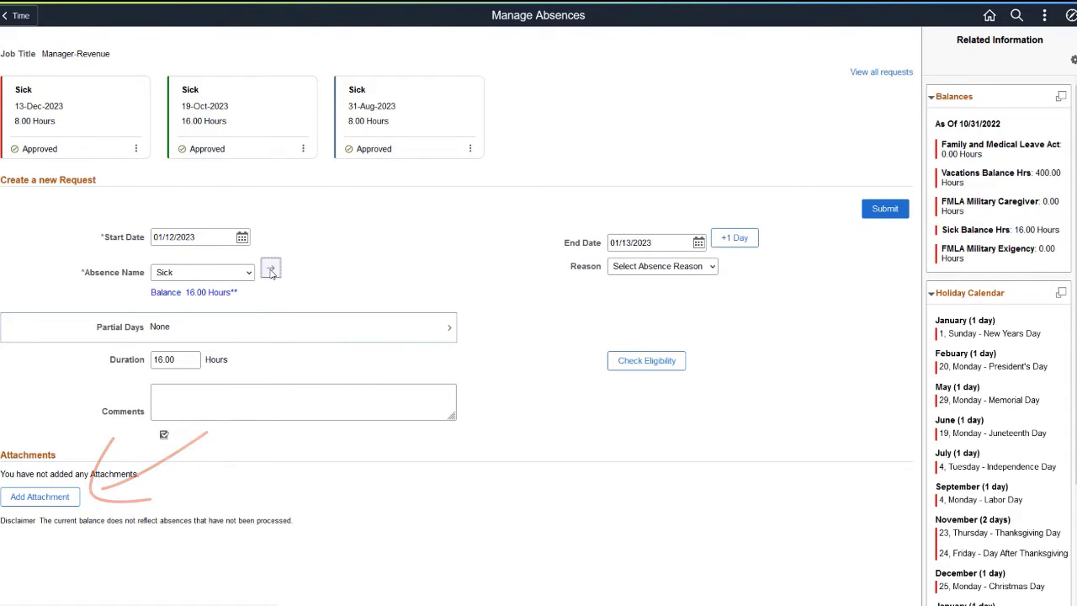
Step: Submit the January 12–13 Sick absence request and confirm it
{"action": "left_click", "coordinate": [881, 210]}
{"action": "left_click", "coordinate": [518, 323]}
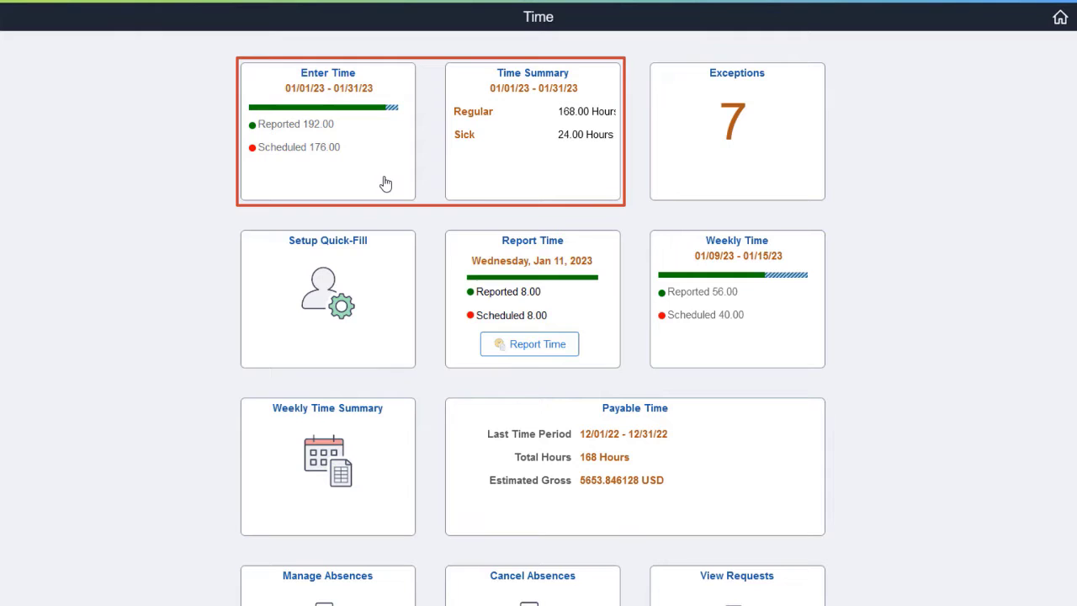
Step: Open the Enter Time timesheet for the week of January 9–15, 2023
{"action": "left_click", "coordinate": [385, 183]}
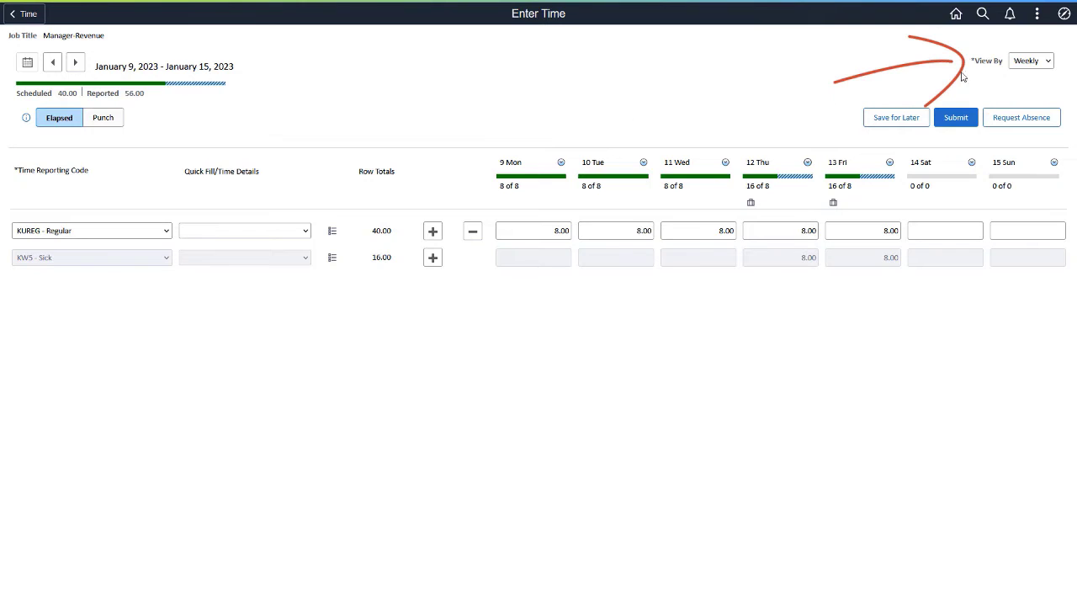
Step: Switch the timesheet View By to Period and scroll right through January 1–31, 2023
{"action": "left_click", "coordinate": [1048, 64]}
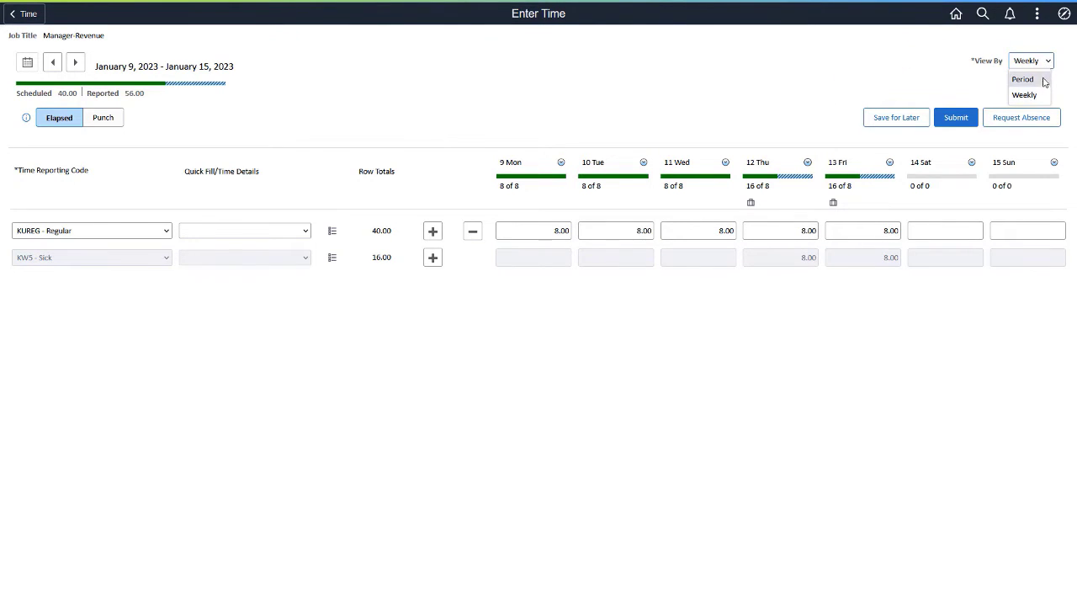
{"action": "left_click", "coordinate": [1042, 81]}
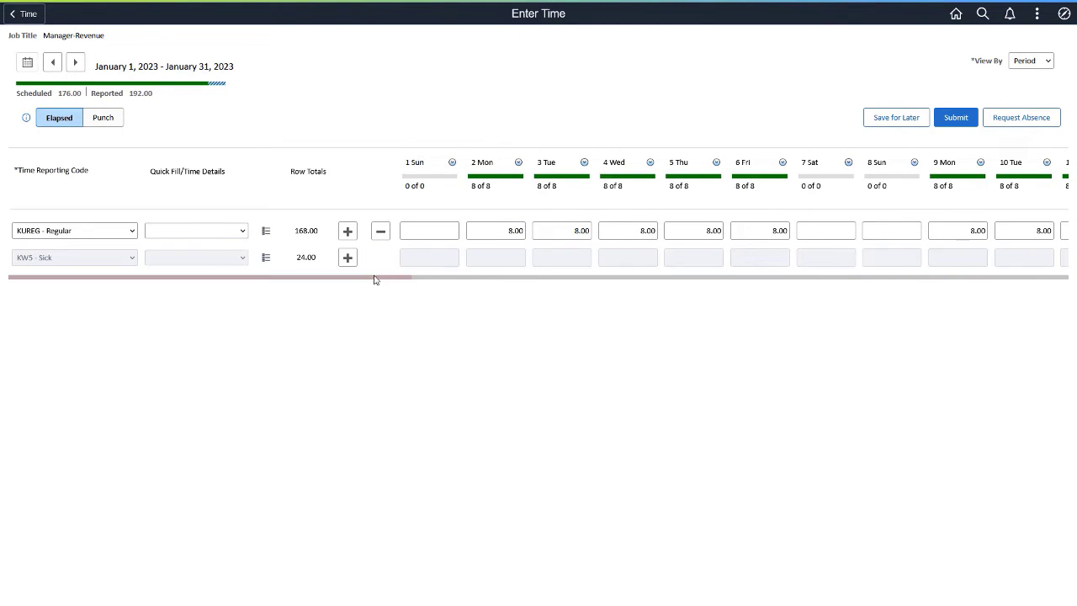
{"action": "left_click_drag", "start_coordinate": [370, 284], "coordinate": [1031, 294]}
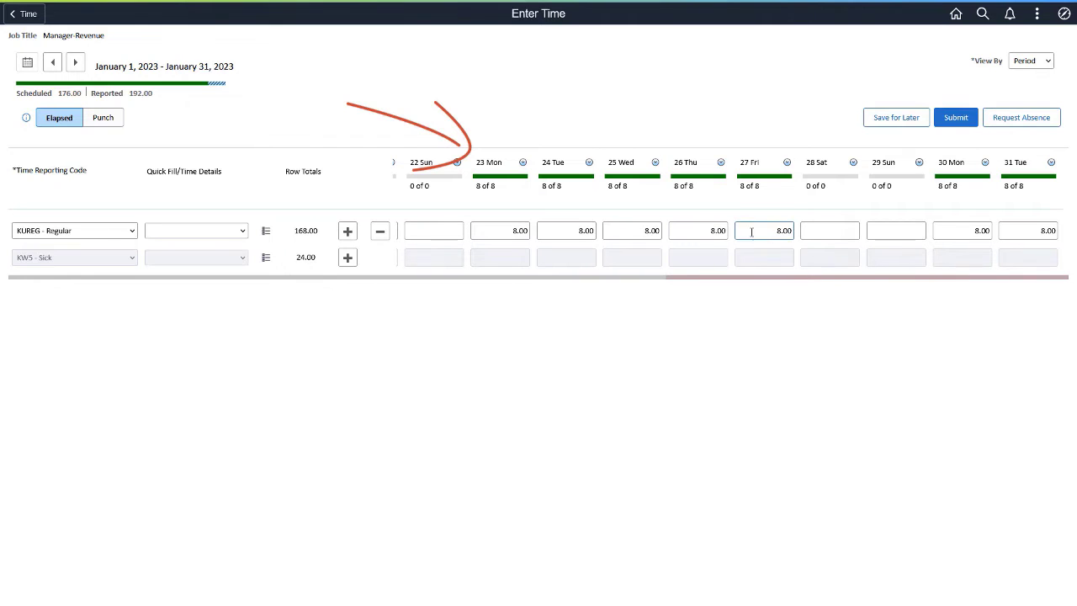
{"action": "left_click", "coordinate": [522, 162]}
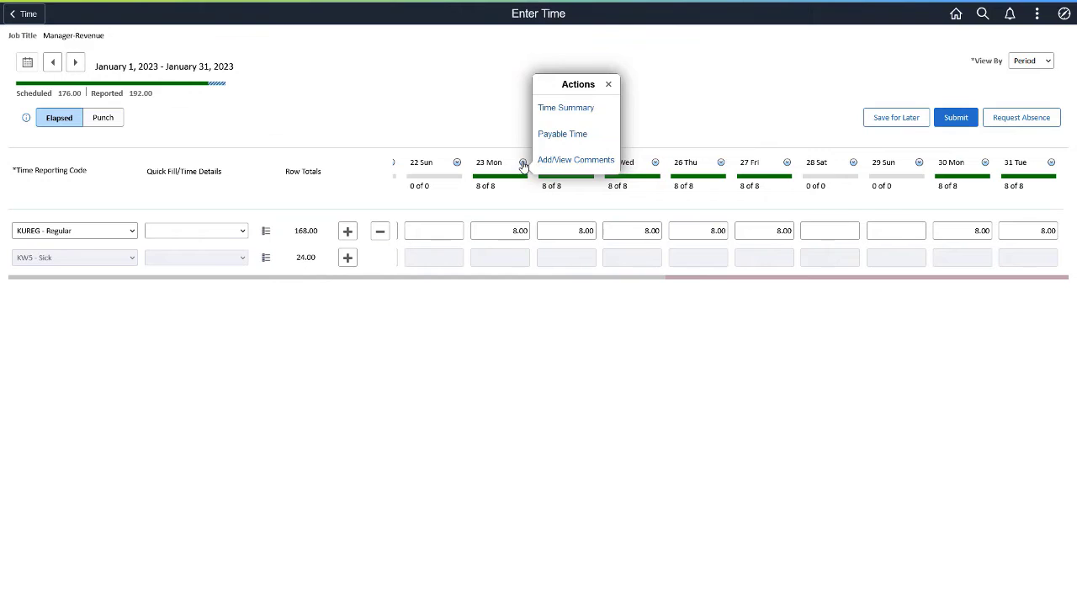
{"action": "left_click", "coordinate": [522, 164]}
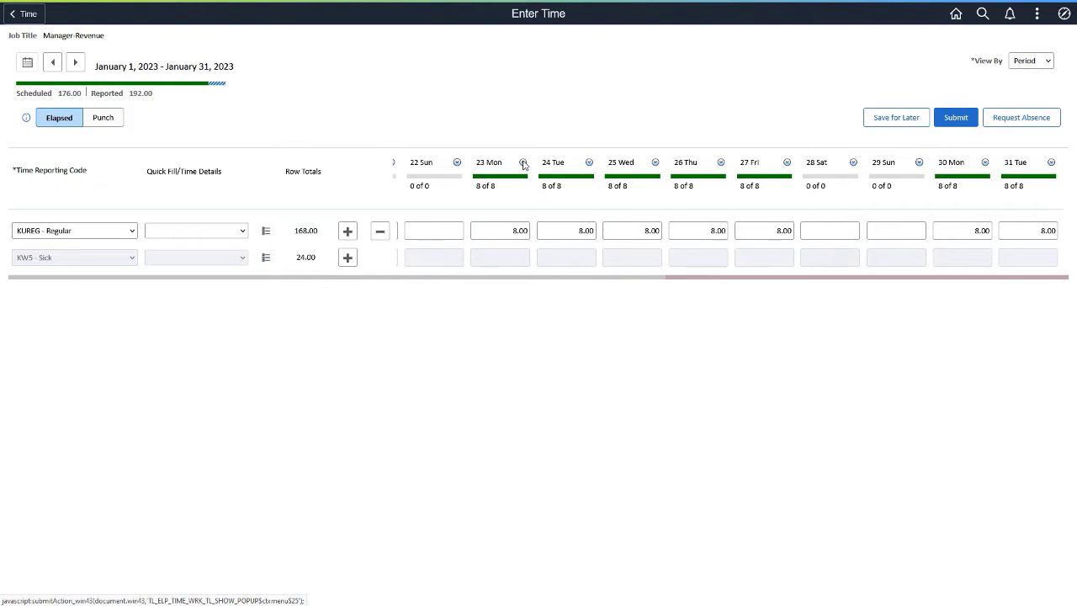
Step: Switch the January timesheet to Punch entry and open the View By options
{"action": "left_click", "coordinate": [114, 118]}
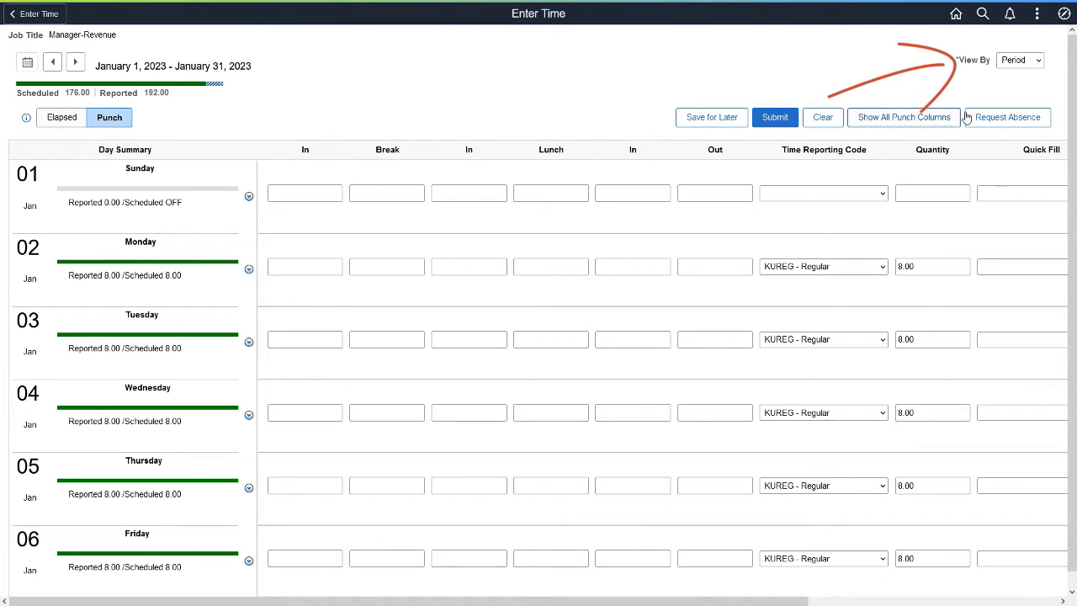
{"action": "left_click", "coordinate": [1040, 64]}
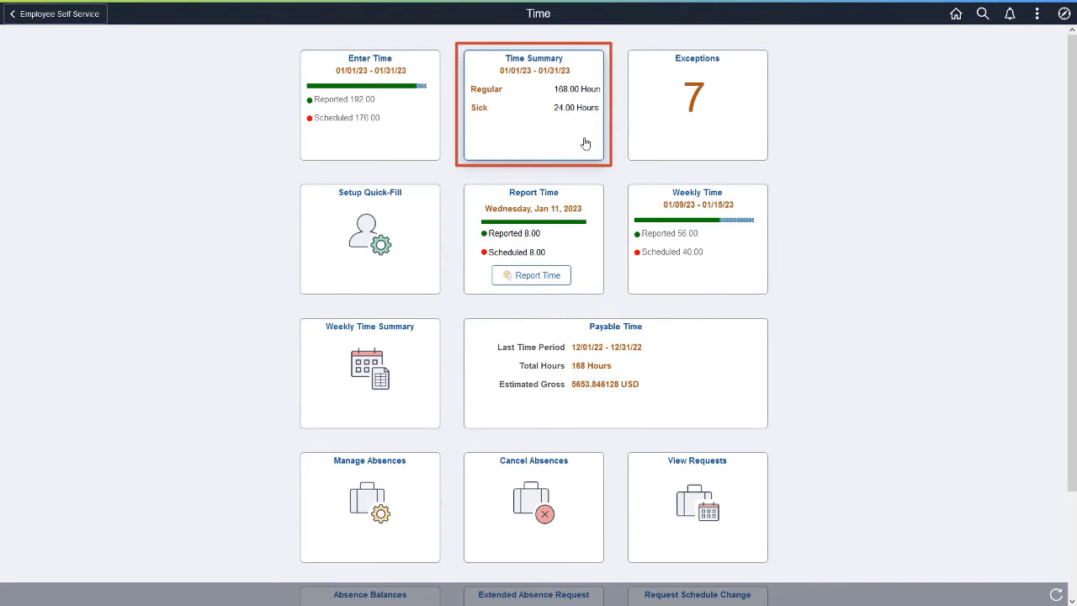
Step: Open the Time Summary tile for January 1–31, 2023 and expand its View By dropdown
{"action": "left_click", "coordinate": [585, 144]}
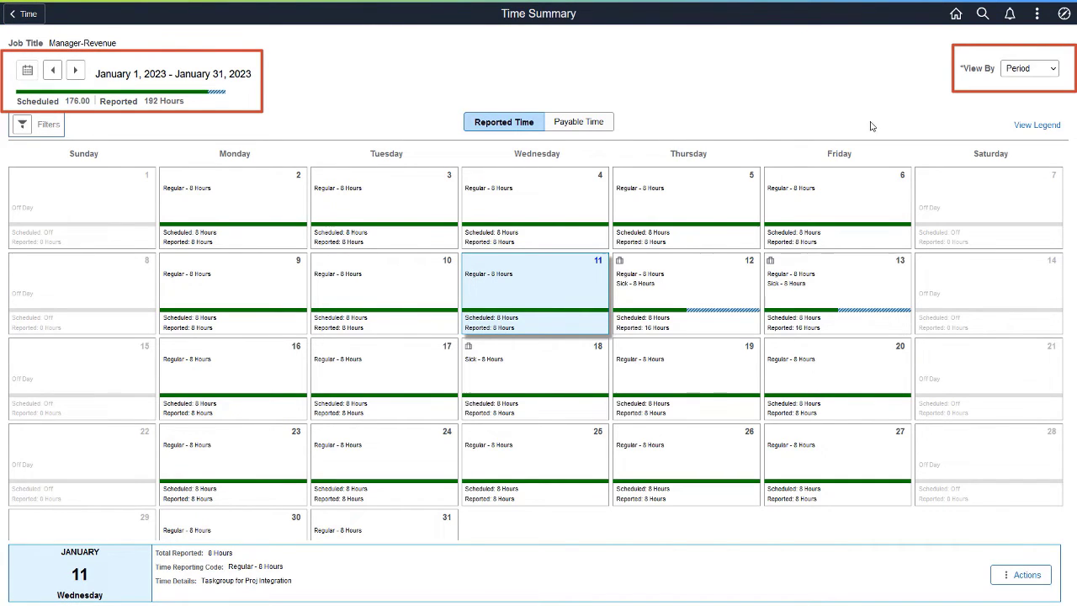
{"action": "left_click", "coordinate": [1053, 72]}
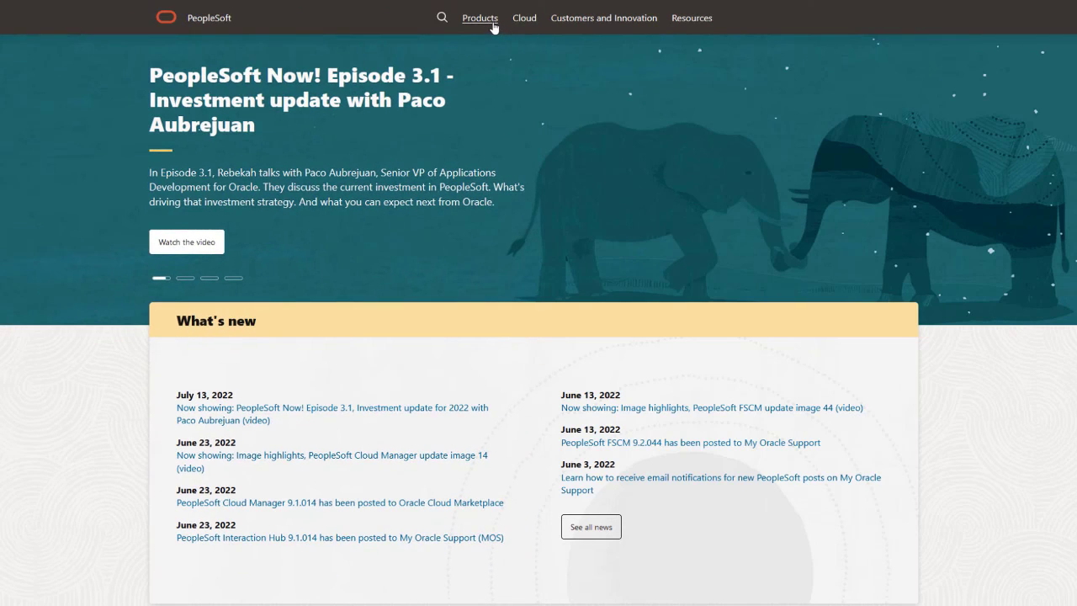
{"action": "left_click", "coordinate": [494, 25]}
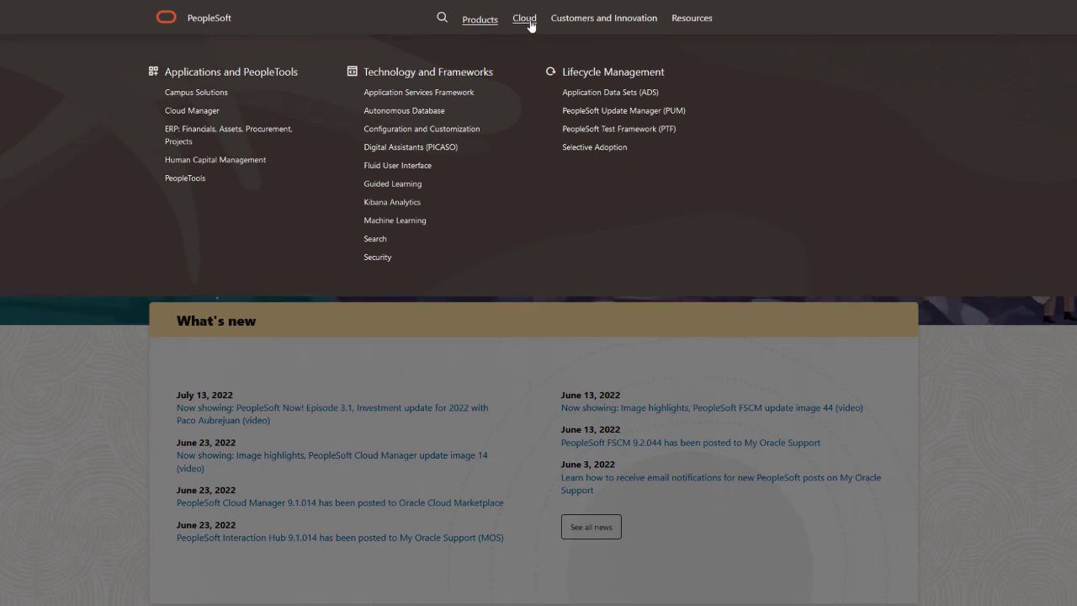
{"action": "left_click", "coordinate": [532, 25]}
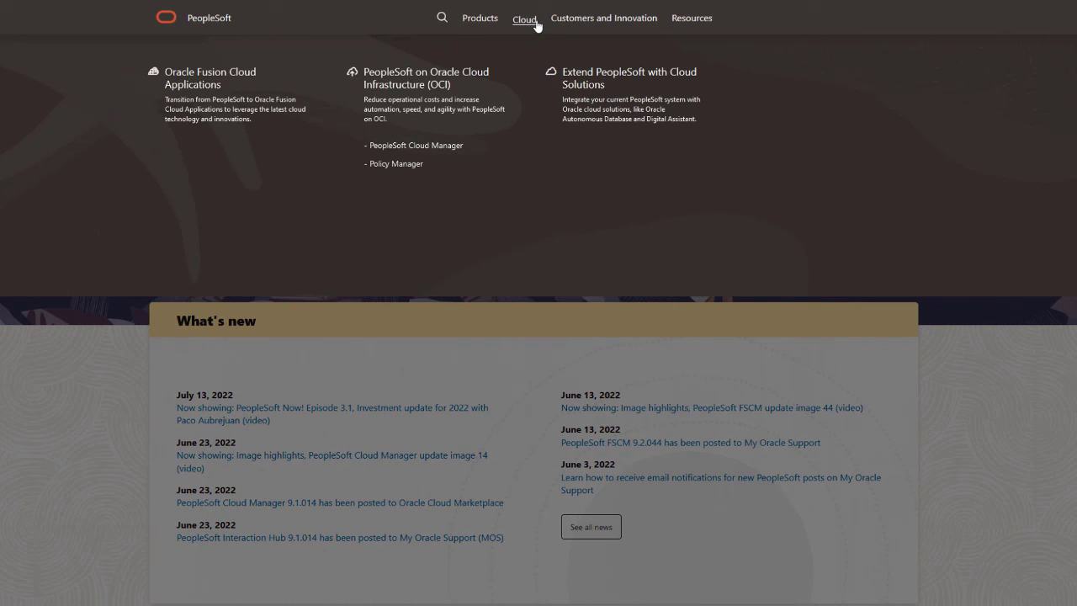
{"action": "left_click", "coordinate": [579, 25]}
{"action": "left_click", "coordinate": [683, 24]}
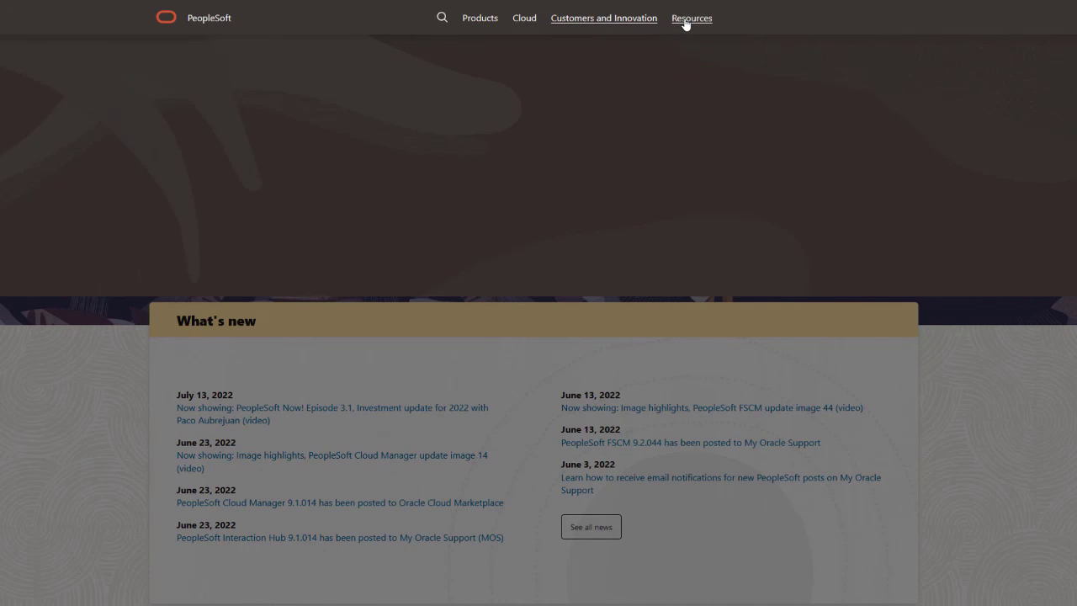